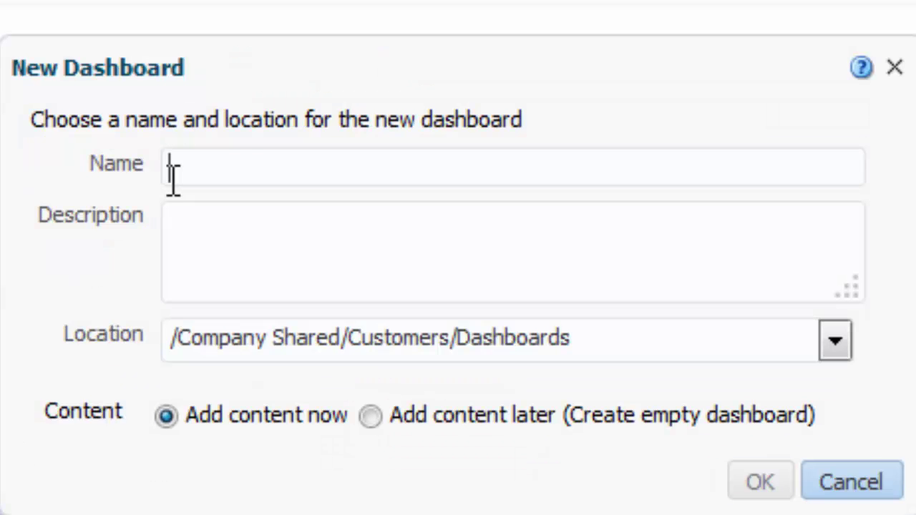
# Create the empty 'Sales Performance' dashboard described as 'This dashboard tracks my team's performance.'.
pyautogui.write('Sales')
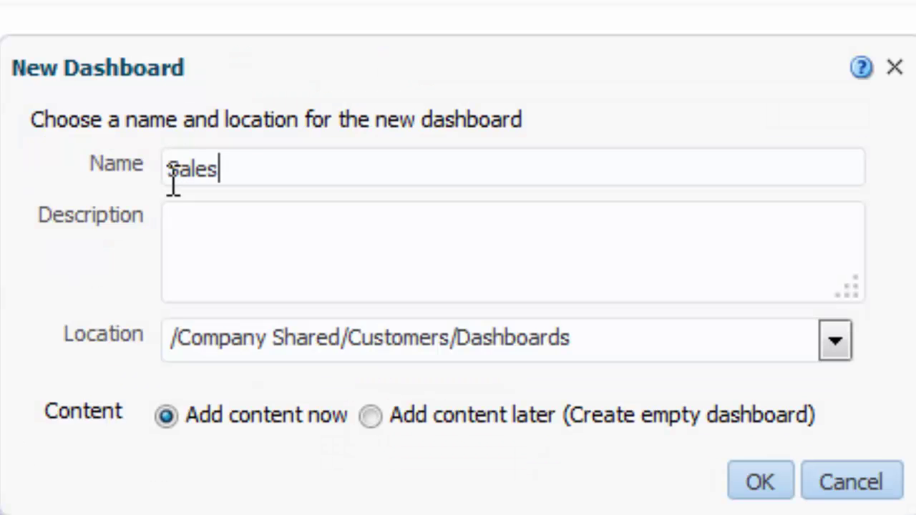
pyautogui.write(' Performance')
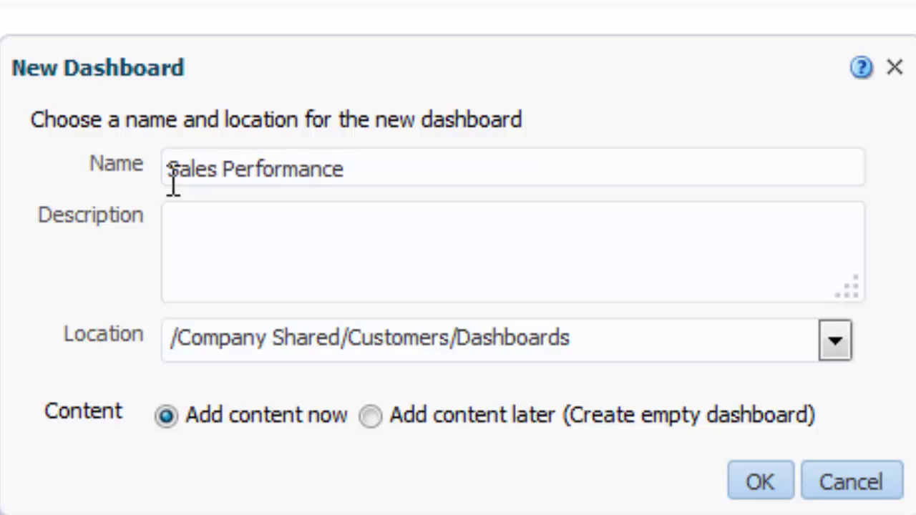
pyautogui.click(176, 236)
pyautogui.write('This dashboard')
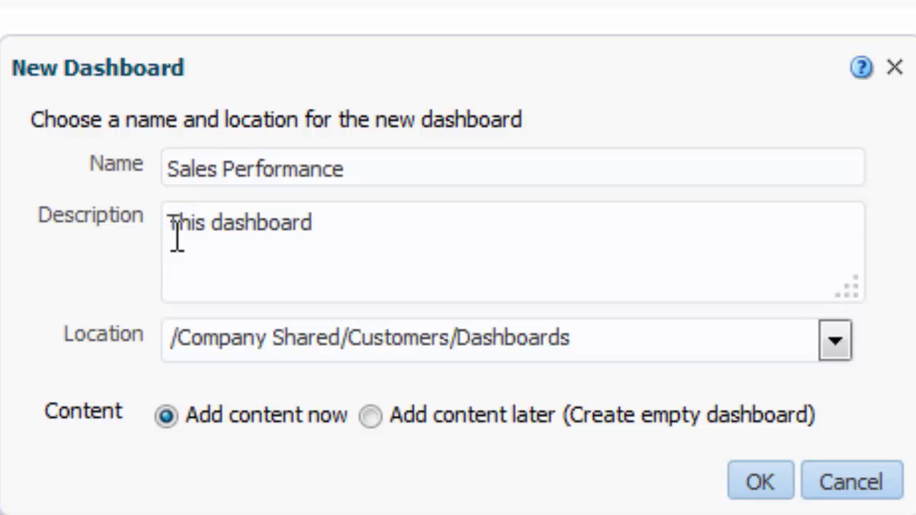
pyautogui.write(' tracks my')
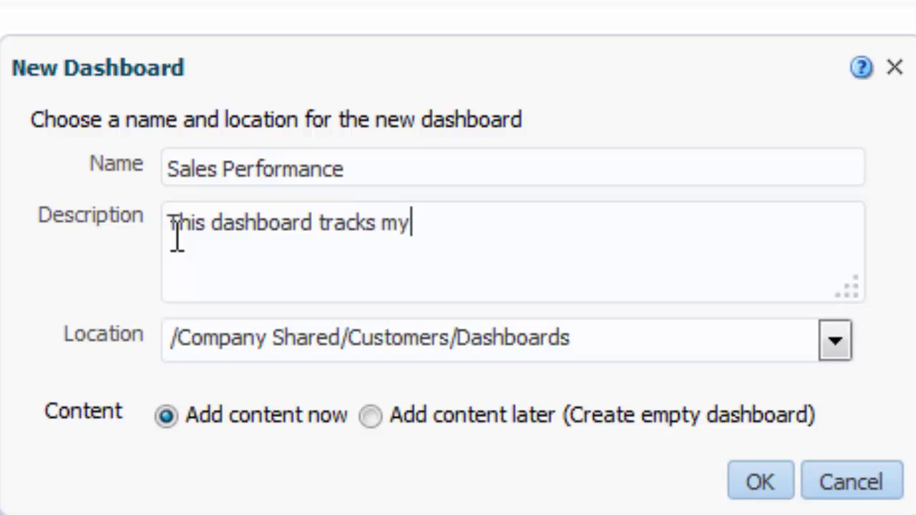
pyautogui.write(" team's pe")
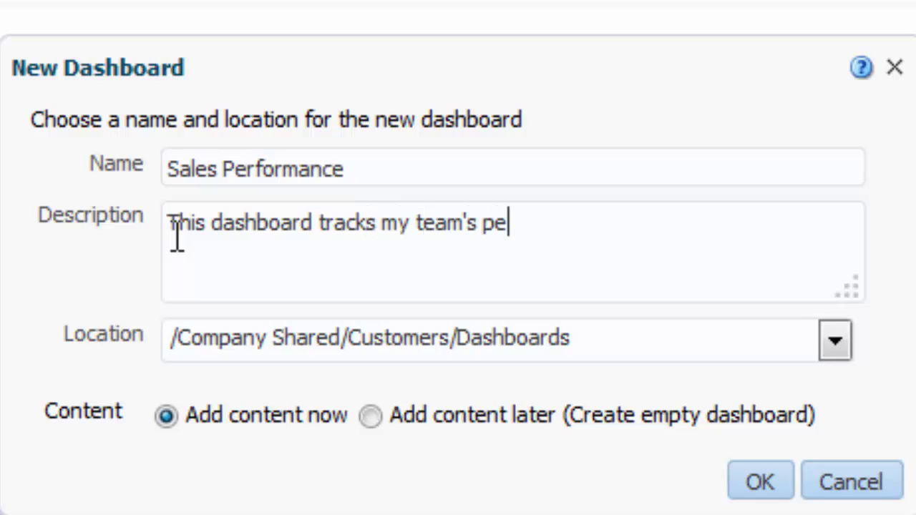
pyautogui.write('rformance.')
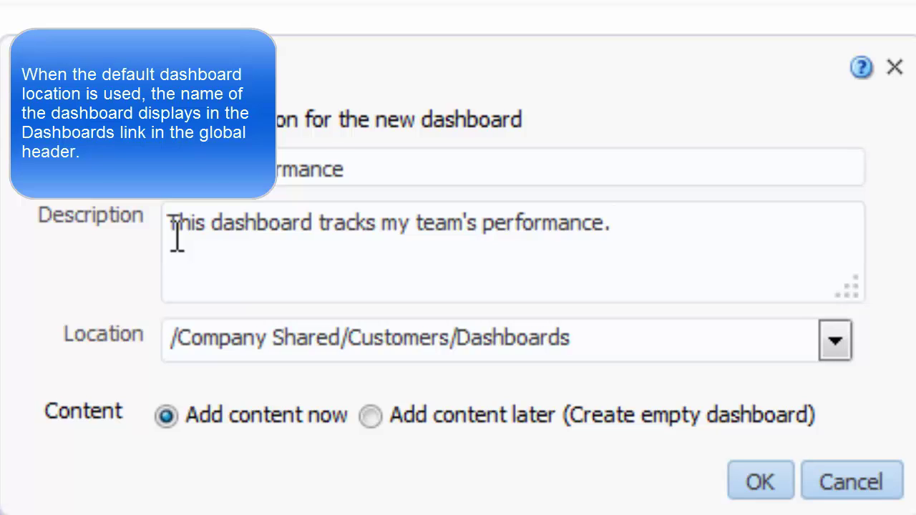
pyautogui.click(371, 415)
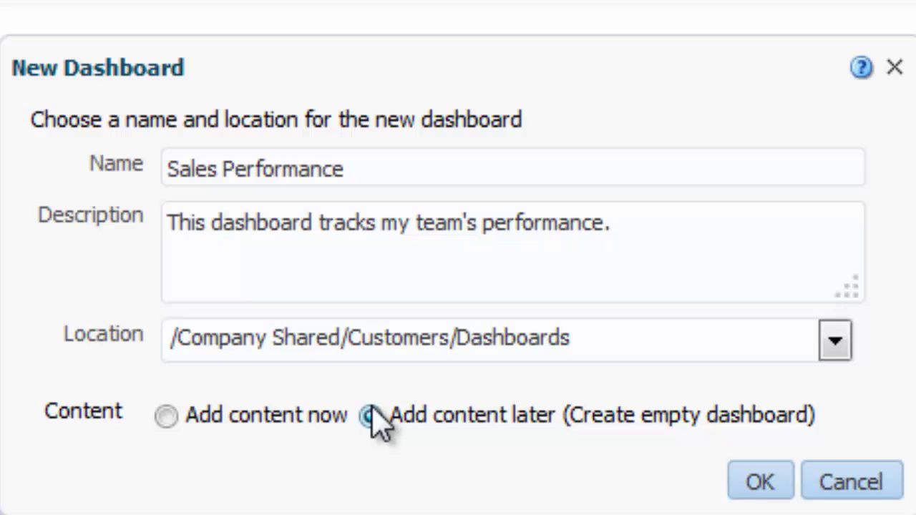
pyautogui.click(760, 482)
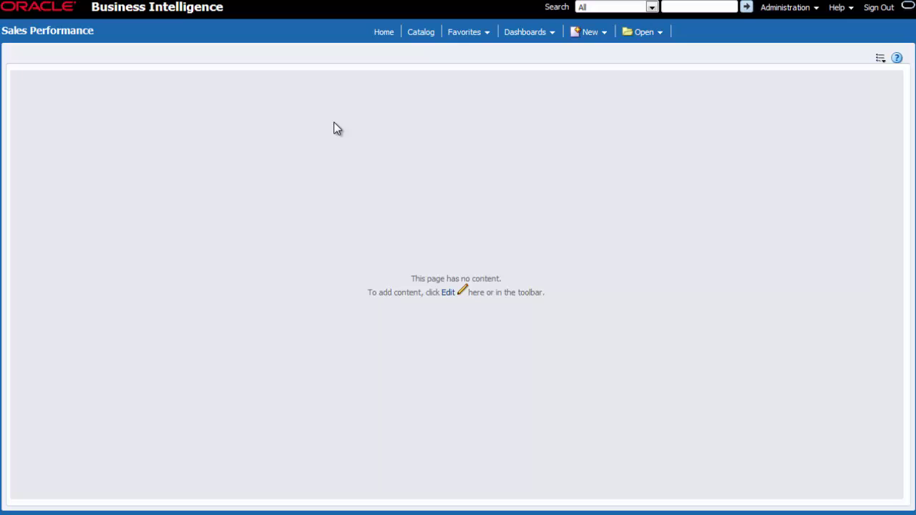
# Switch the Sales Performance dashboard into Edit Dashboard mode from the Page Options menu.
pyautogui.click(881, 58)
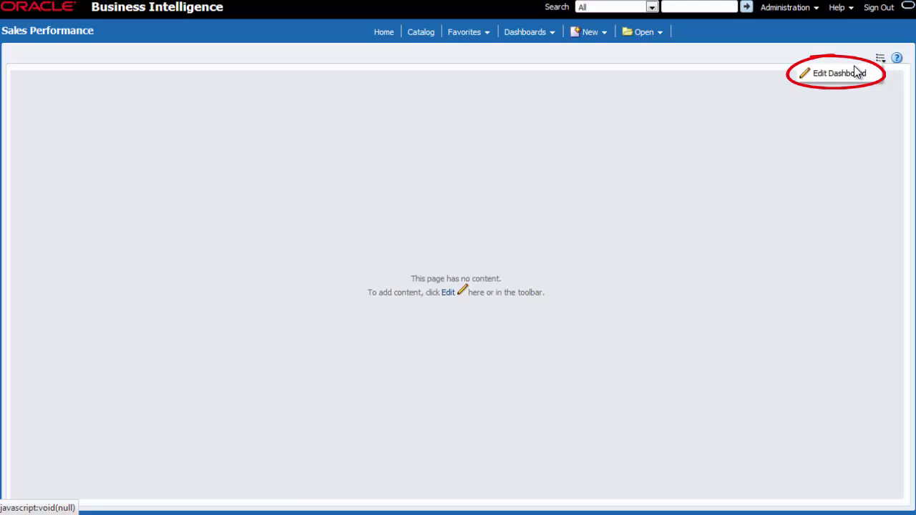
pyautogui.click(848, 75)
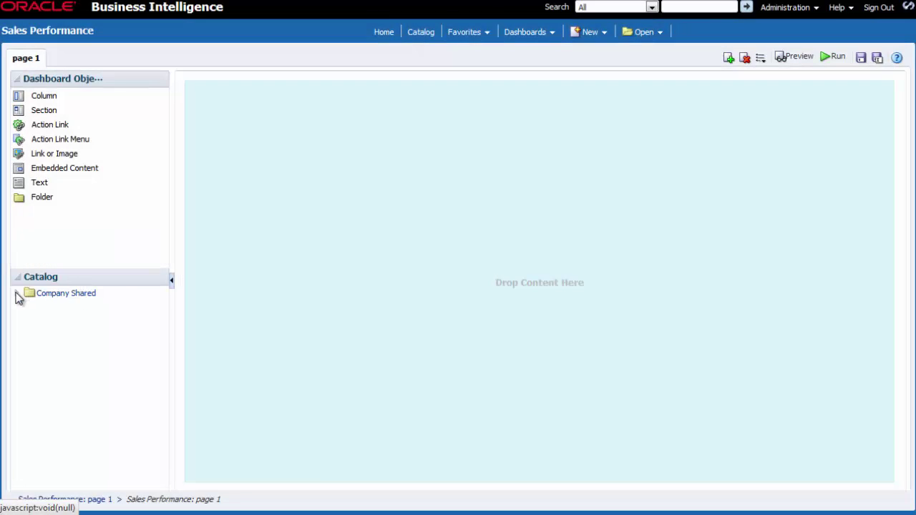
# Place the Brand Revenue analysis from Company Shared > Revenue onto page 1.
pyautogui.click(17, 294)
pyautogui.click(30, 343)
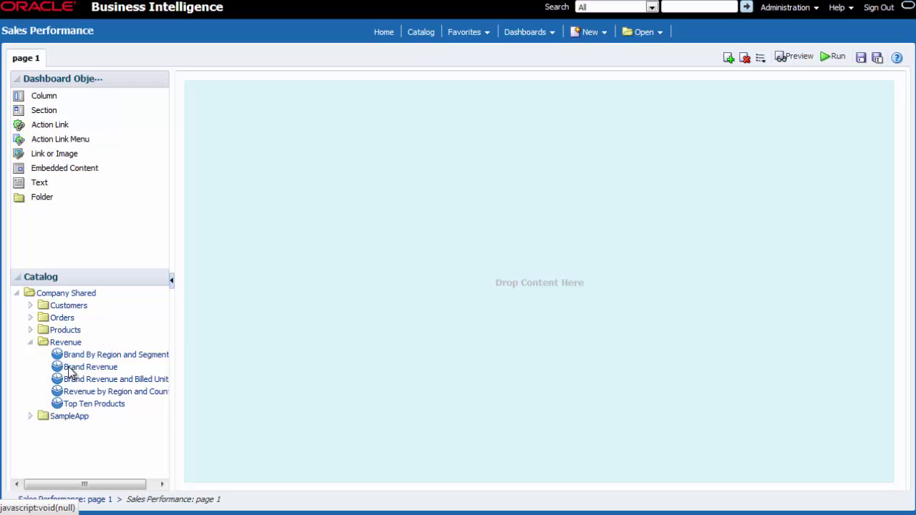
pyautogui.moveTo(64, 367); pyautogui.dragTo(509, 262)
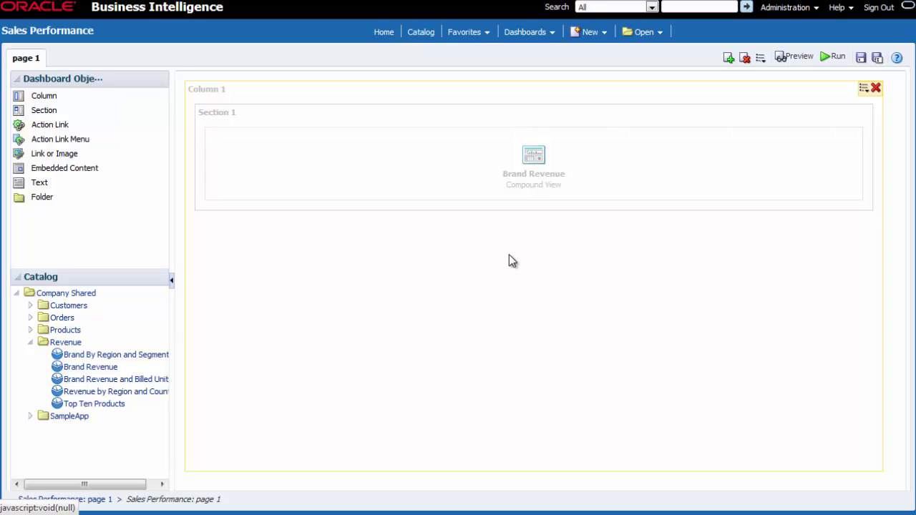
pyautogui.click(794, 59)
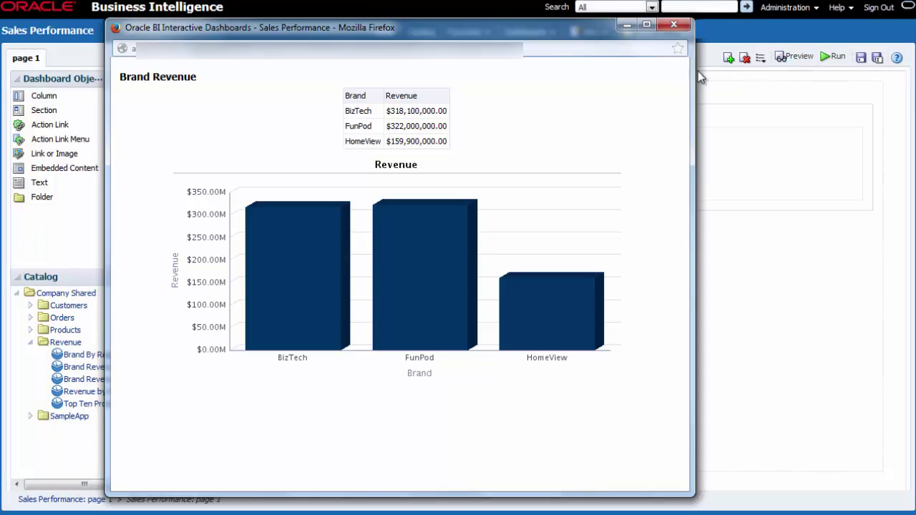
pyautogui.click(673, 27)
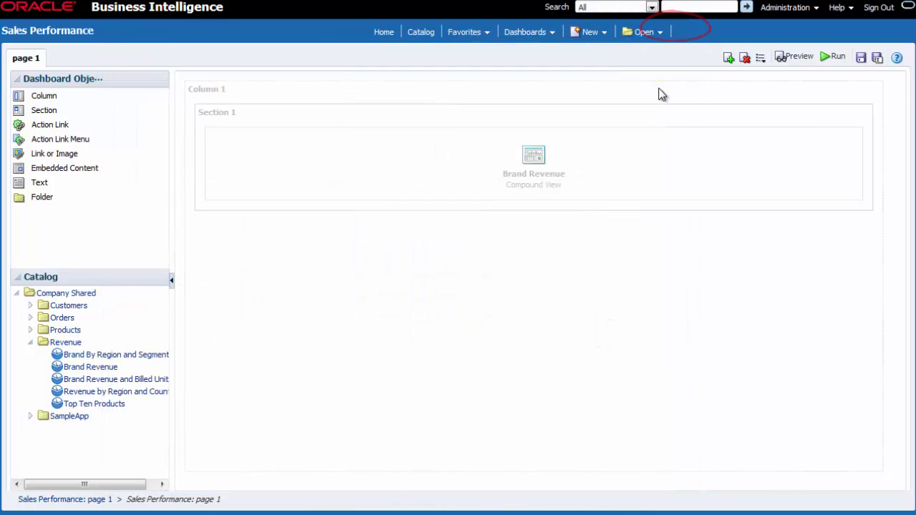
pyautogui.moveTo(669, 125)
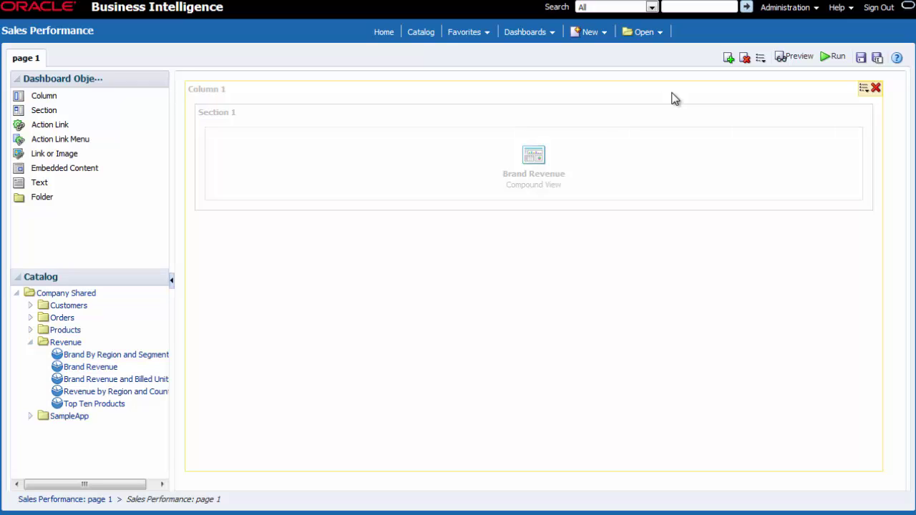
# Rename page 1 to 'Revenue' in Dashboard Properties and apply the change.
pyautogui.click(760, 58)
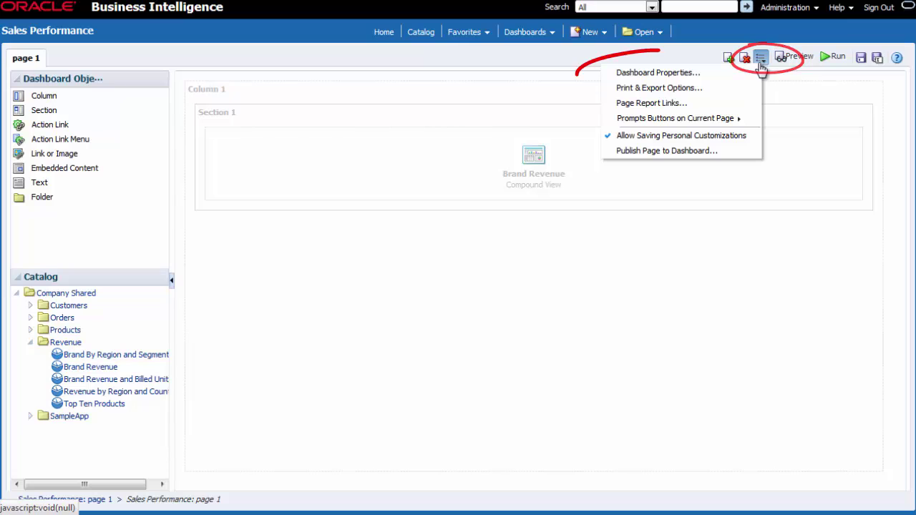
pyautogui.click(710, 72)
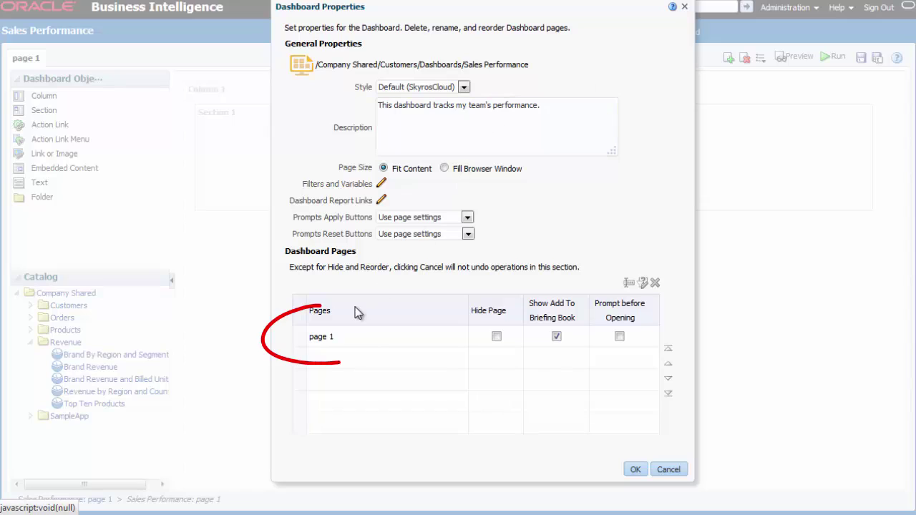
pyautogui.click(329, 341)
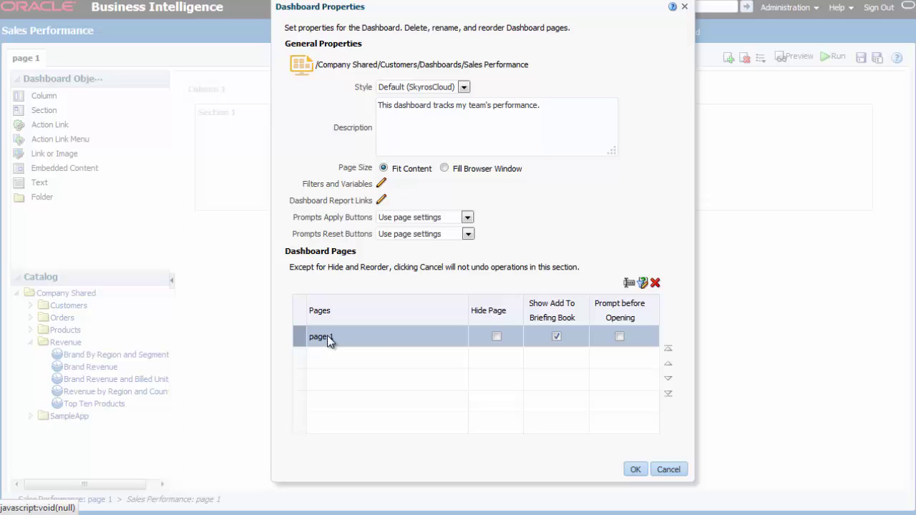
pyautogui.click(628, 284)
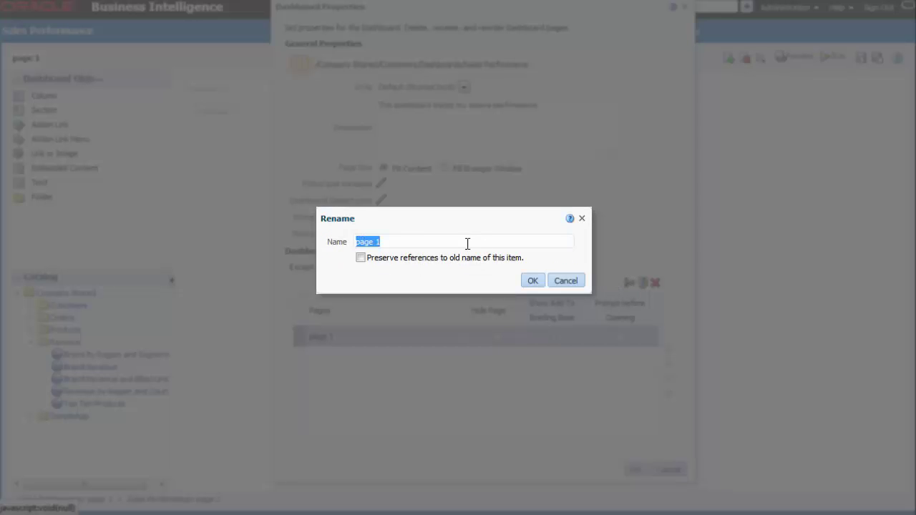
pyautogui.write('Revenue')
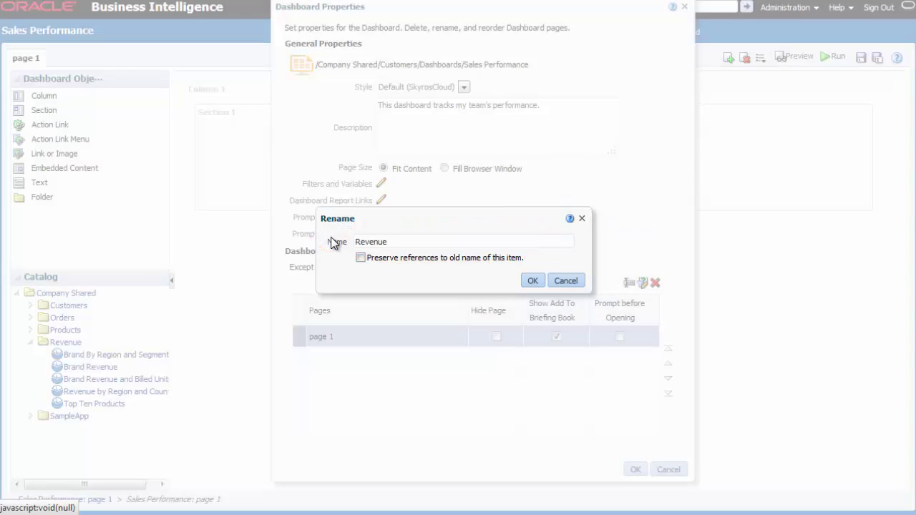
pyautogui.click(532, 280)
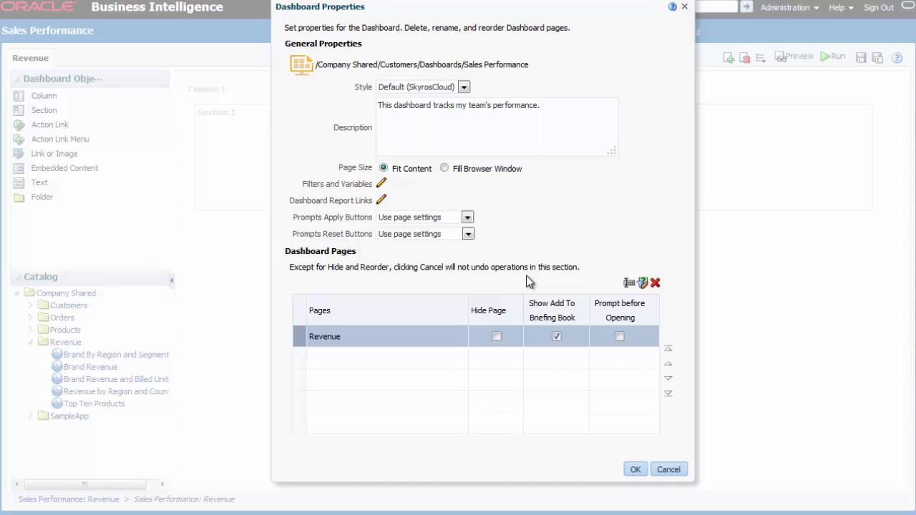
pyautogui.click(635, 470)
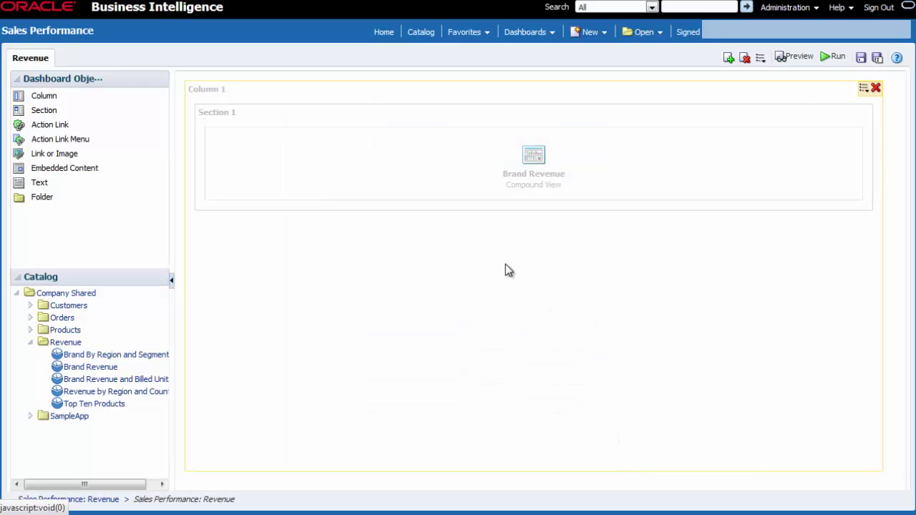
# Add the 'Regional Sales Stats' page with its regional sales statistics description, save, and return to Revenue.
pyautogui.click(727, 58)
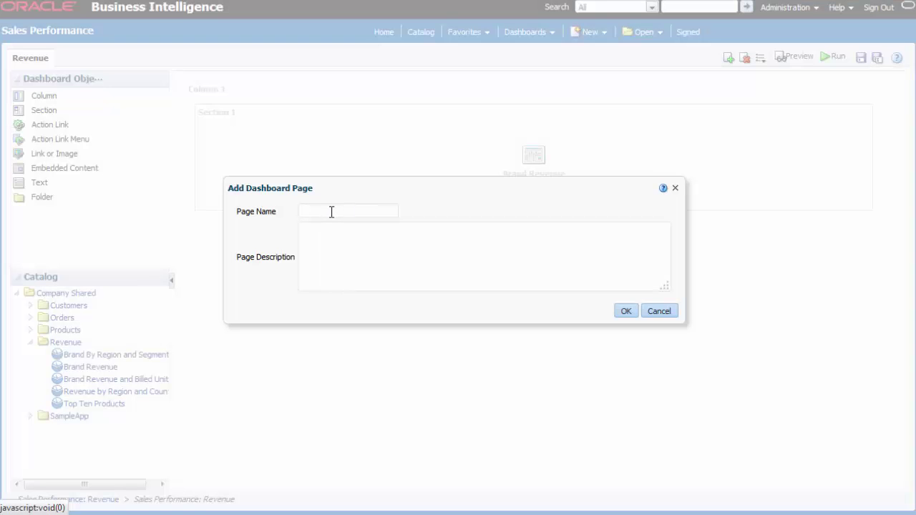
pyautogui.write('Regional Sales Stats')
pyautogui.click(311, 244)
pyautogui.write('This dashboard page displays regional sales')
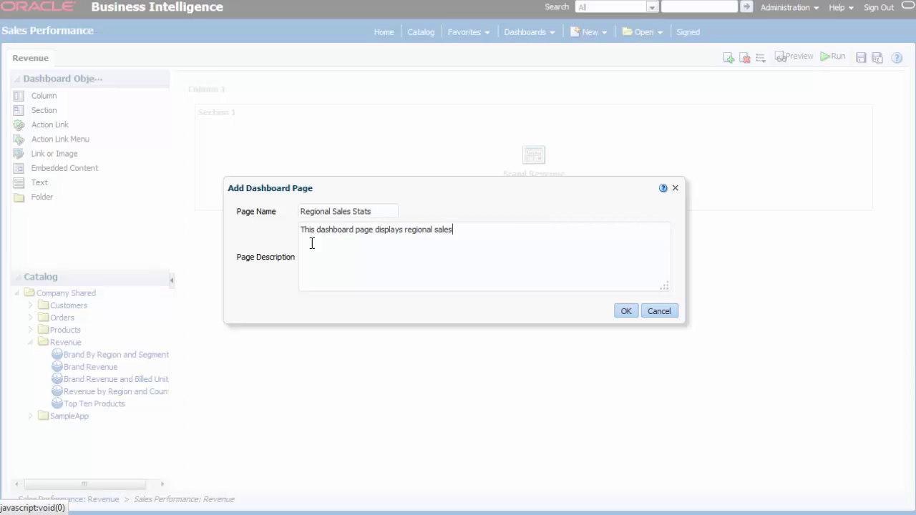
pyautogui.write(' statistics.')
pyautogui.click(624, 310)
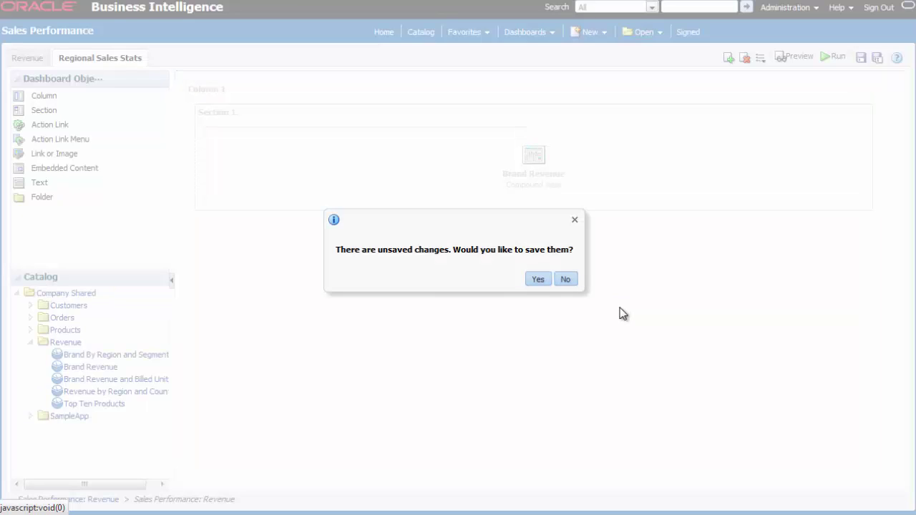
pyautogui.click(539, 280)
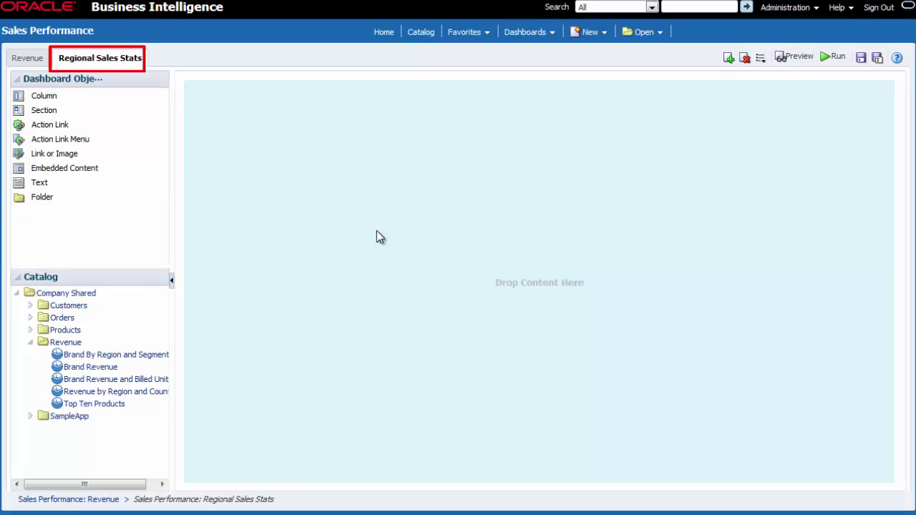
pyautogui.click(27, 58)
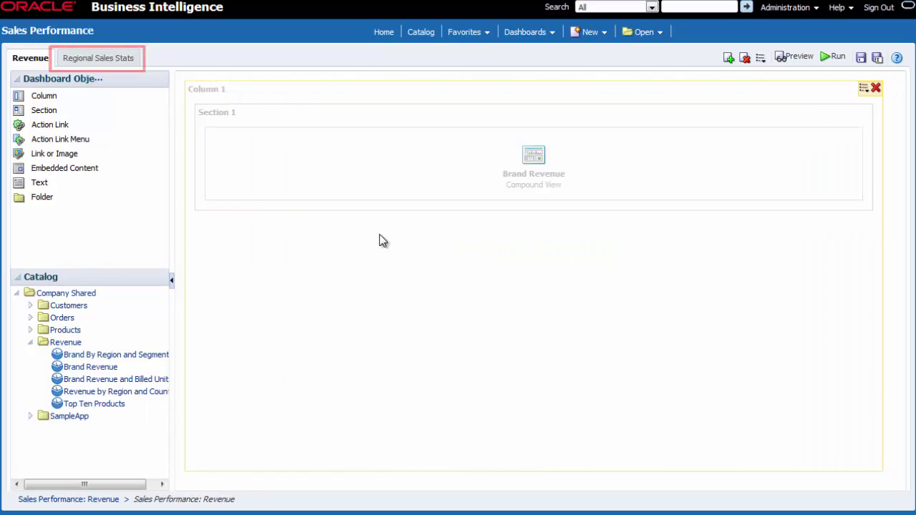
# Save the Sales Performance dashboard and run it to show Brand Revenue's table and chart.
pyautogui.click(861, 59)
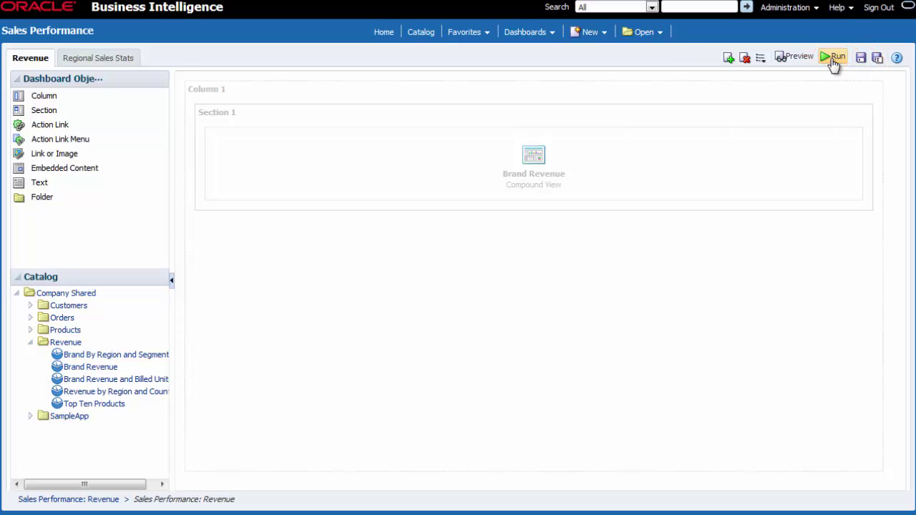
pyautogui.click(834, 57)
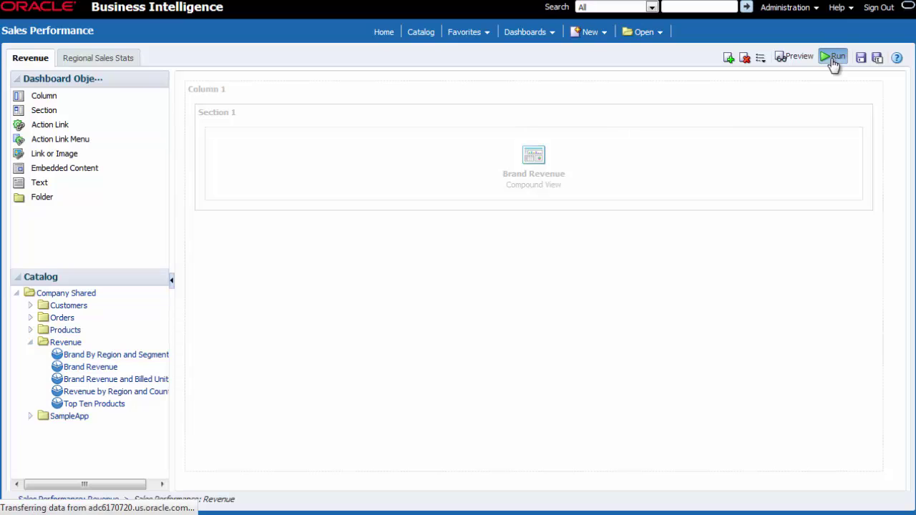